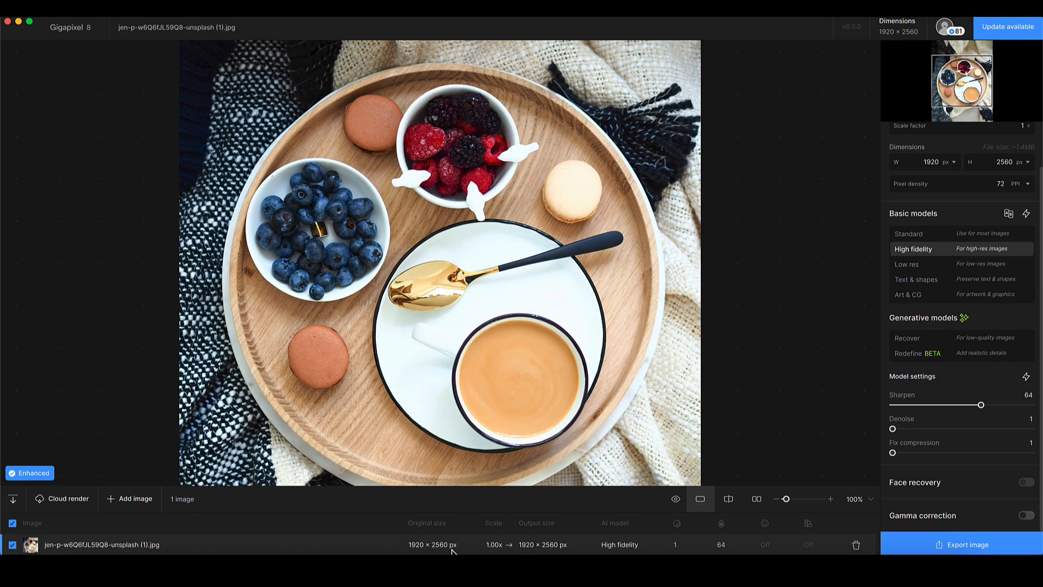
# Step: Switch the enhancement to the Standard basic model and lower Sharpen to 1
pyautogui.moveTo(461, 353); pyautogui.dragTo(464, 331)
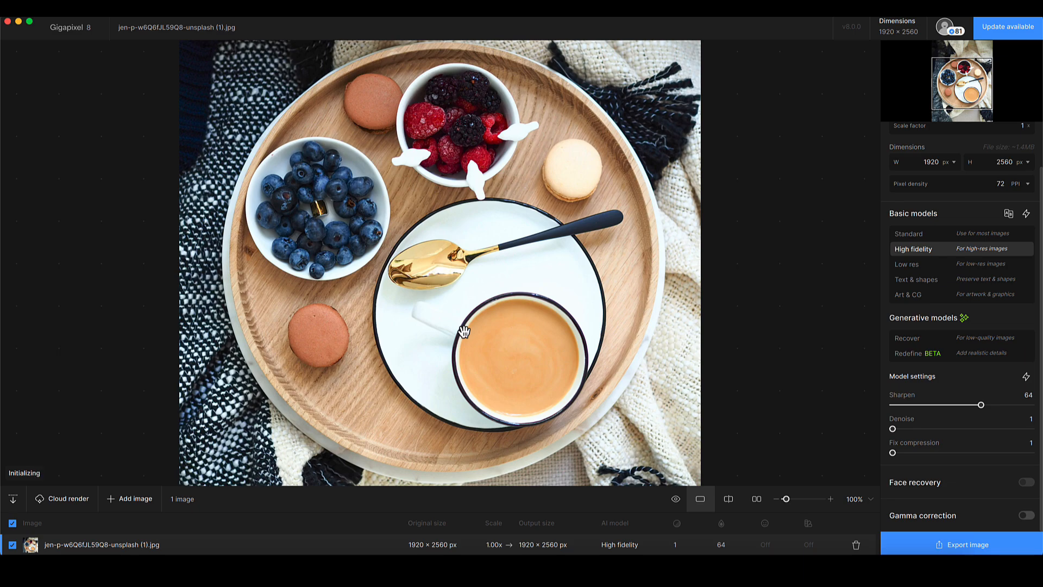
pyautogui.moveTo(432, 326); pyautogui.dragTo(437, 325)
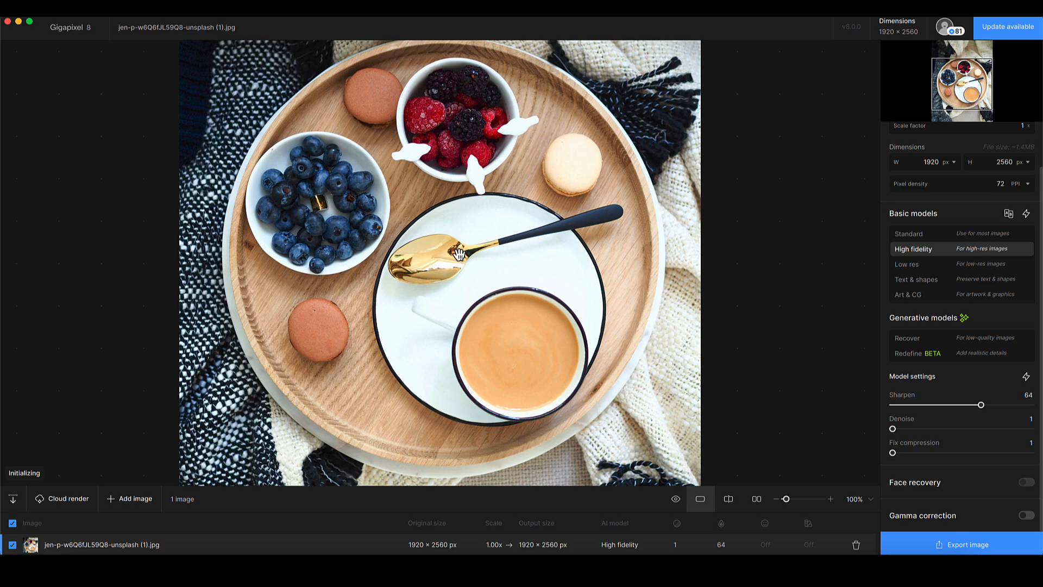
pyautogui.scroll(2, 951, 277)
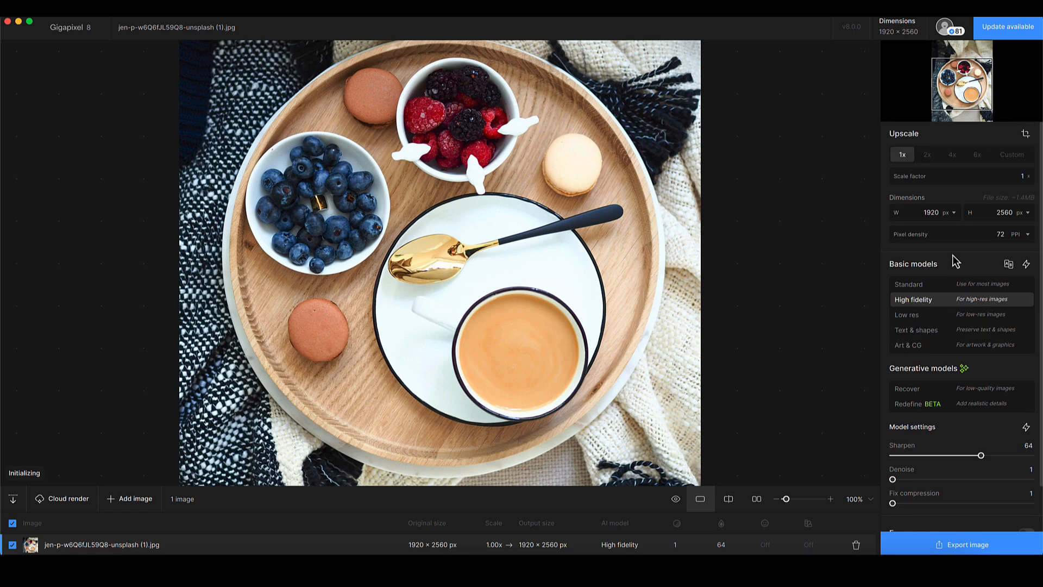
pyautogui.click(930, 285)
pyautogui.moveTo(981, 456); pyautogui.dragTo(888, 462)
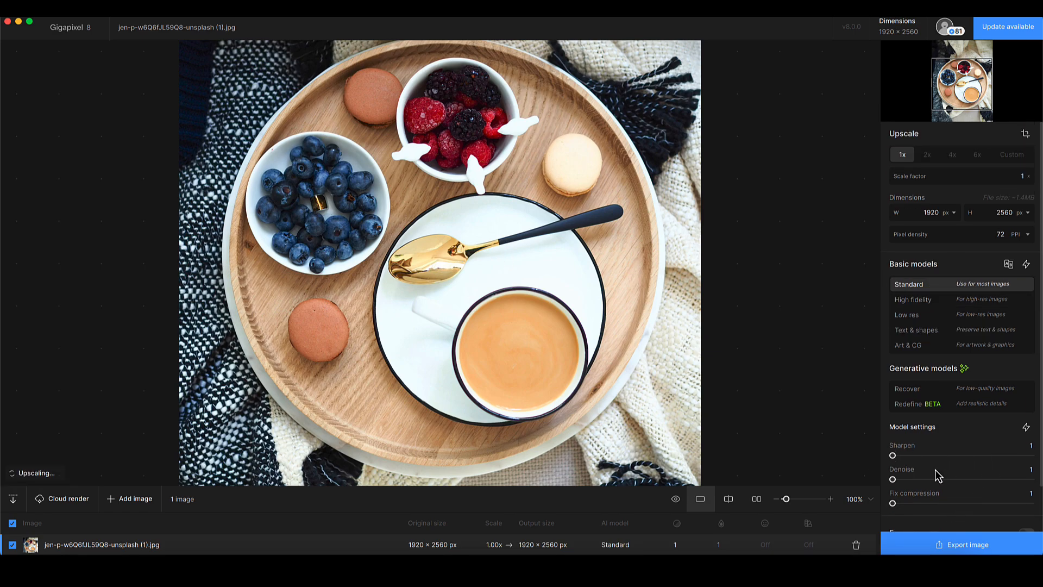
# Step: Set the image's upscale factor to 6x
pyautogui.scroll(-2, 941, 474)
pyautogui.scroll(2, 946, 476)
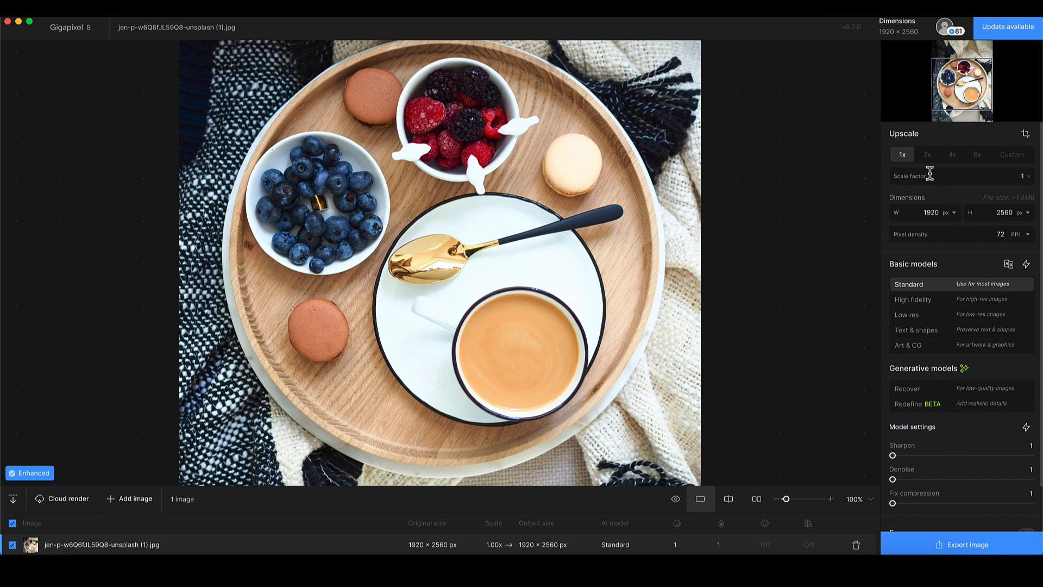
pyautogui.click(978, 158)
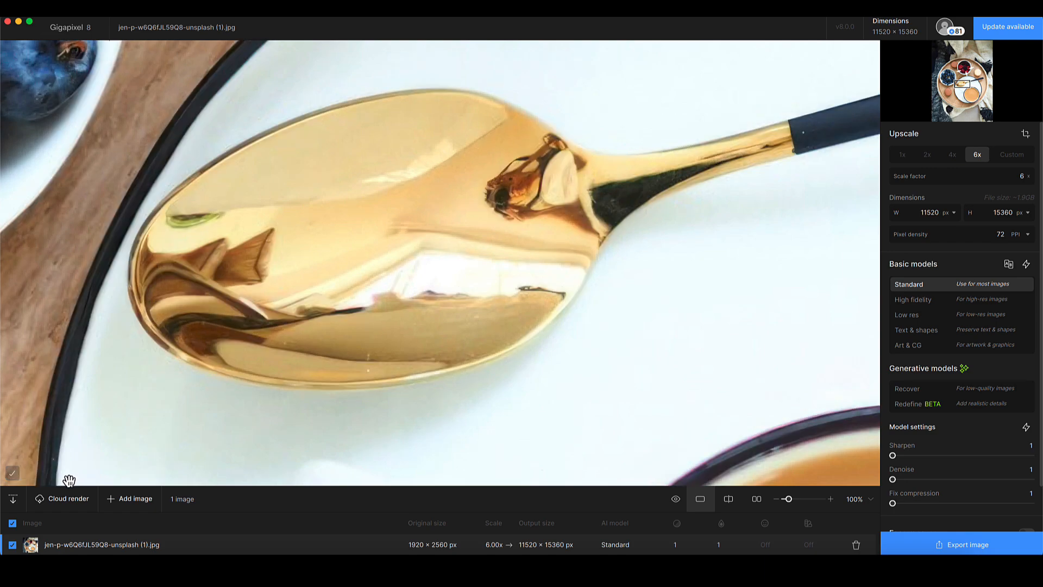
# Step: Compare the original with the enhanced preview on the golden spoon and the bowl of blueberries
pyautogui.click(630, 289)
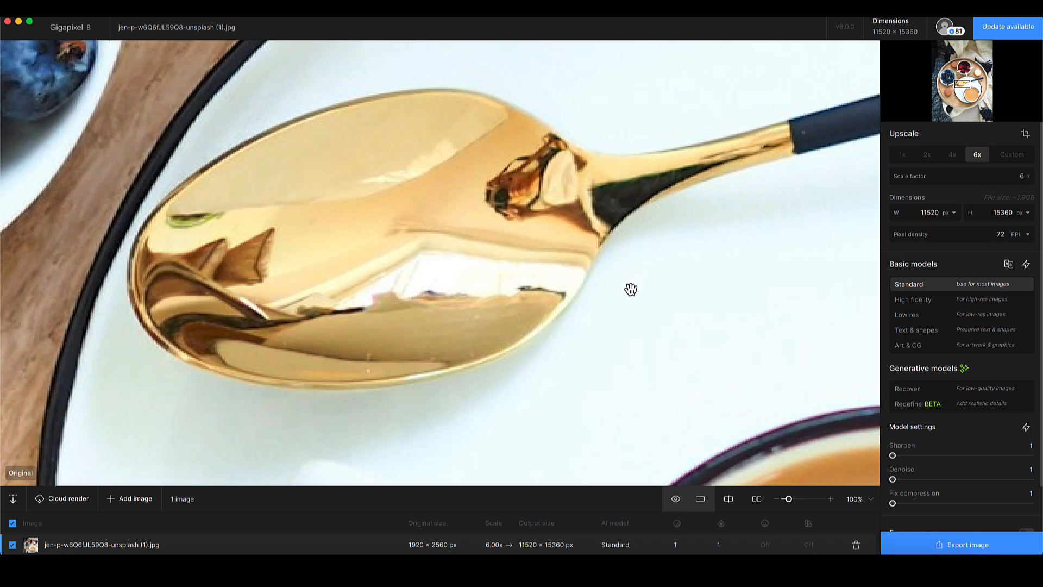
pyautogui.click(630, 289)
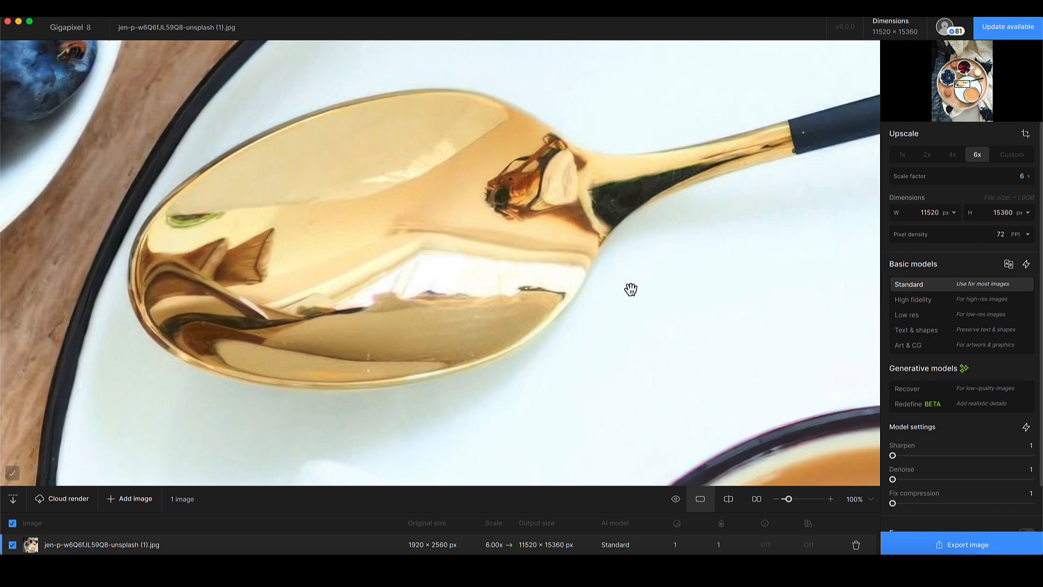
pyautogui.click(631, 290)
pyautogui.click(631, 289)
pyautogui.click(163, 261)
pyautogui.moveTo(156, 298); pyautogui.dragTo(780, 388)
pyautogui.moveTo(303, 122); pyautogui.dragTo(516, 303)
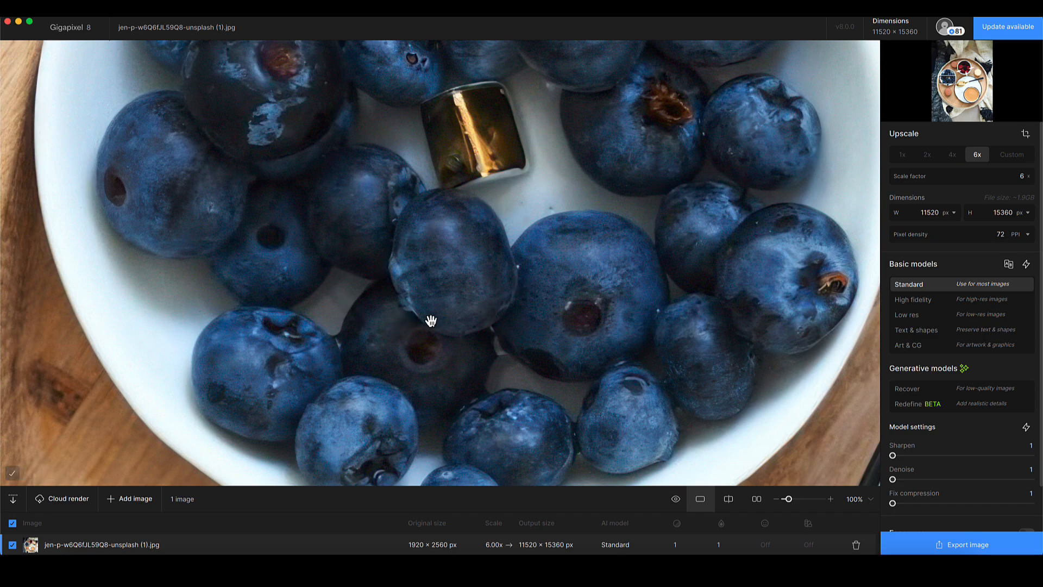
pyautogui.click(491, 286)
pyautogui.click(491, 286)
# Step: Compare the original with the enhanced preview on the raspberry bowl and the neighbouring brown macaron
pyautogui.moveTo(616, 208); pyautogui.dragTo(592, 419)
pyautogui.moveTo(682, 211); pyautogui.dragTo(350, 429)
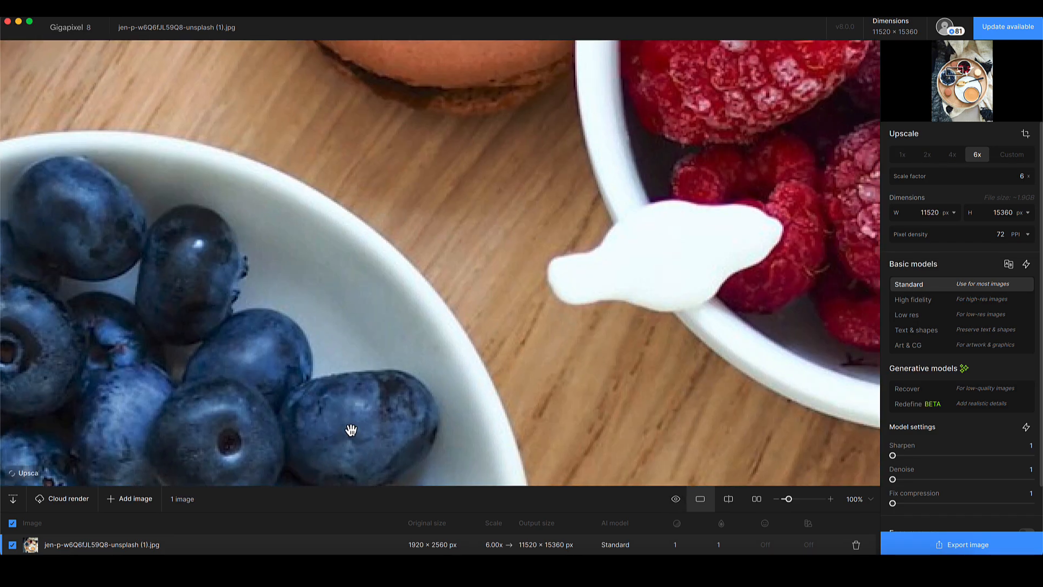
pyautogui.moveTo(776, 180); pyautogui.dragTo(450, 416)
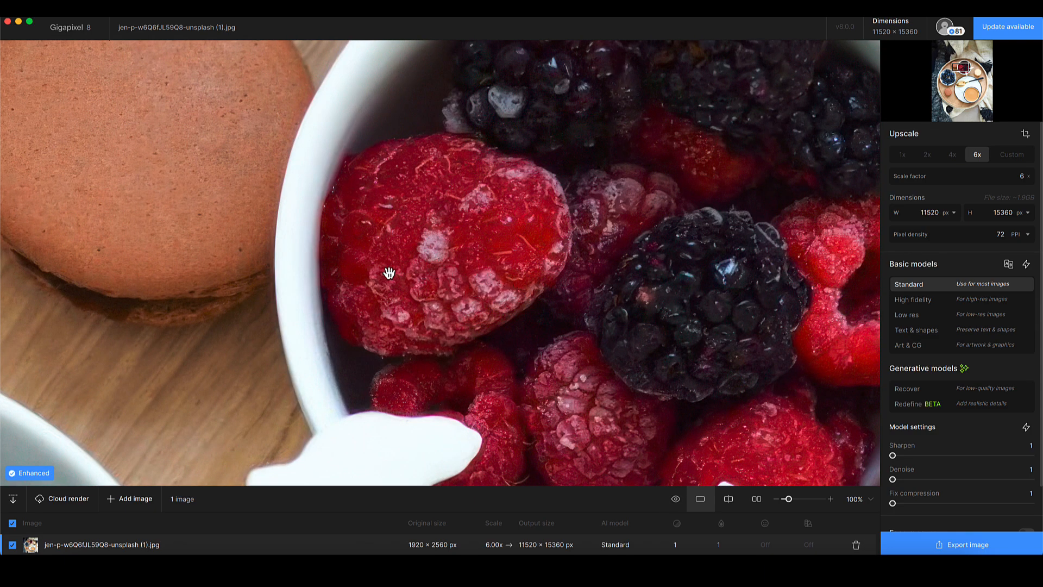
pyautogui.moveTo(263, 252); pyautogui.dragTo(359, 325)
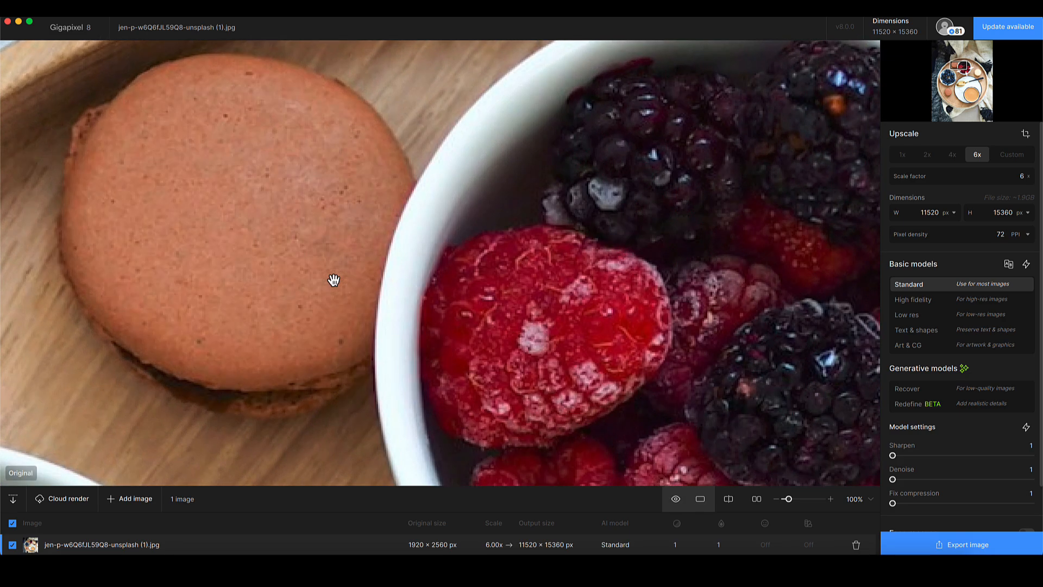
pyautogui.press('space')
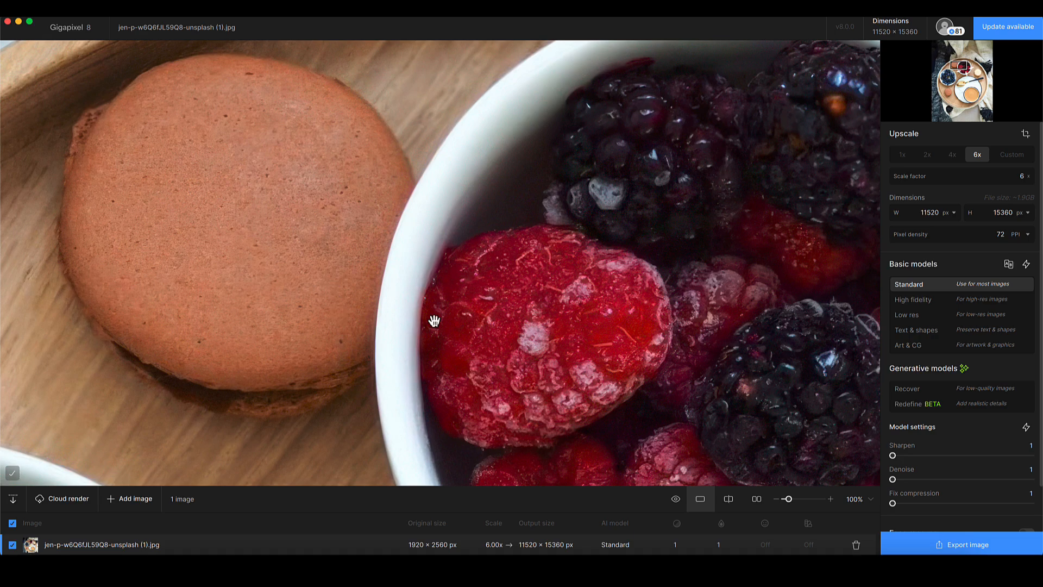
# Step: Compare the Standard and High fidelity models side by side on the macaron and raspberries, and apply High fidelity
pyautogui.scroll(-1, 950, 253)
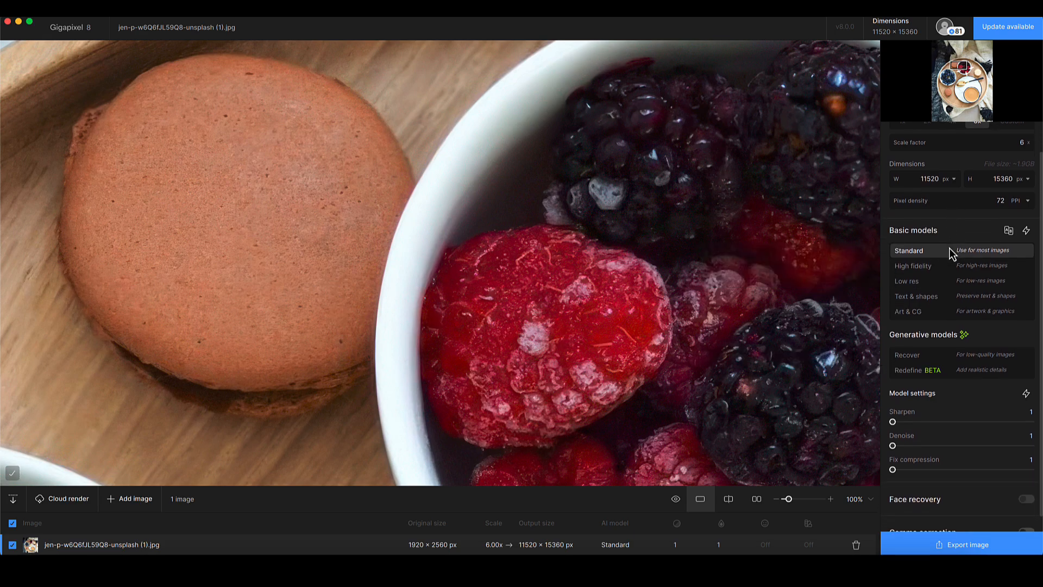
pyautogui.click(1010, 231)
pyautogui.click(462, 269)
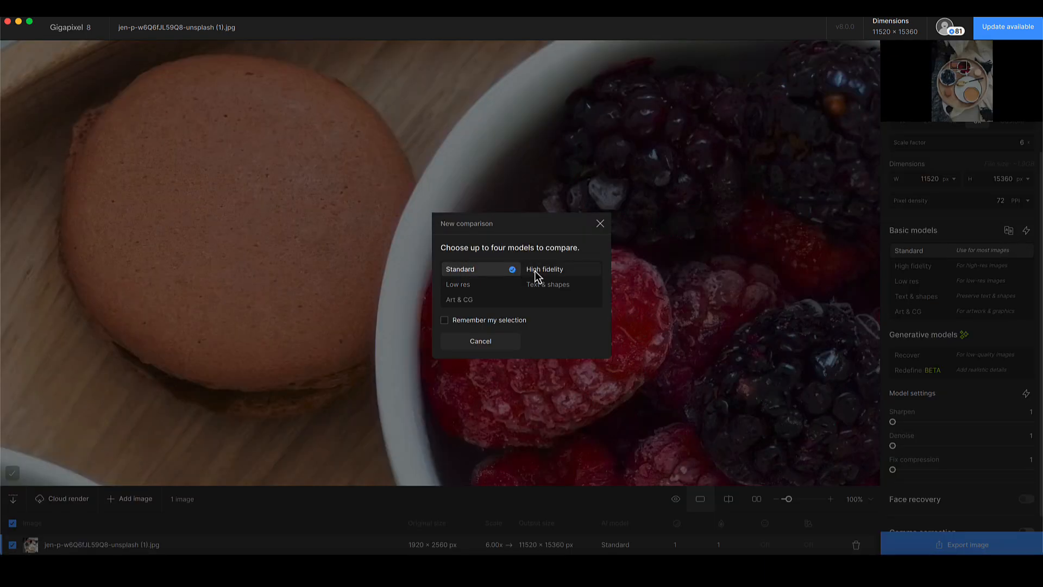
pyautogui.click(538, 270)
pyautogui.click(563, 341)
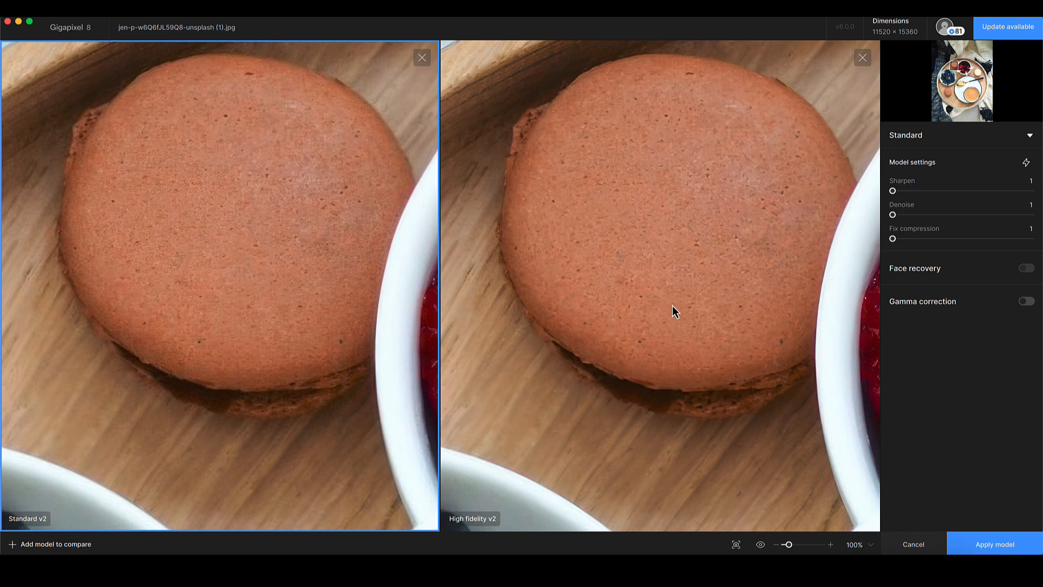
pyautogui.moveTo(700, 353); pyautogui.dragTo(429, 264)
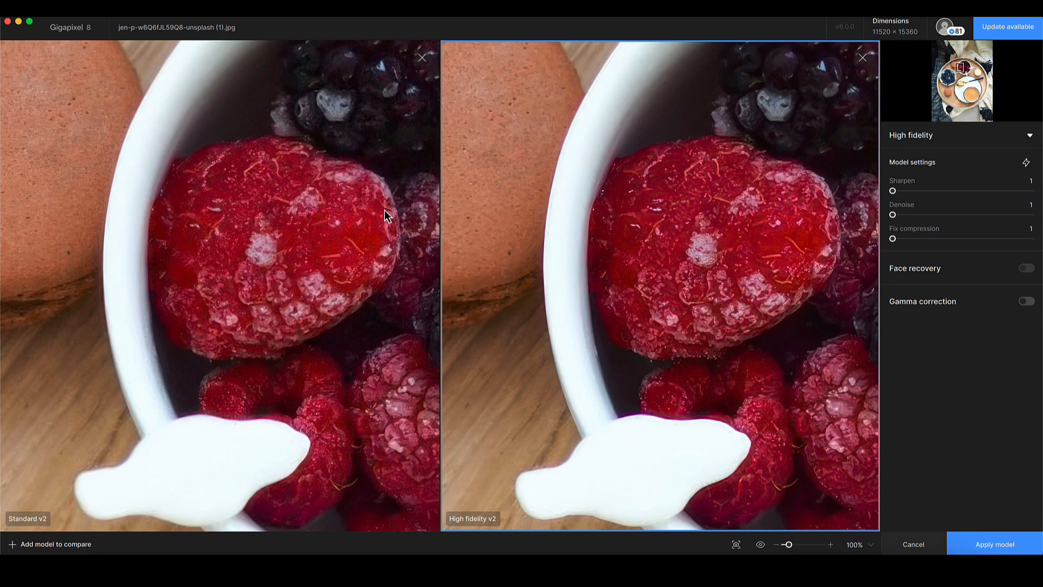
pyautogui.click(989, 543)
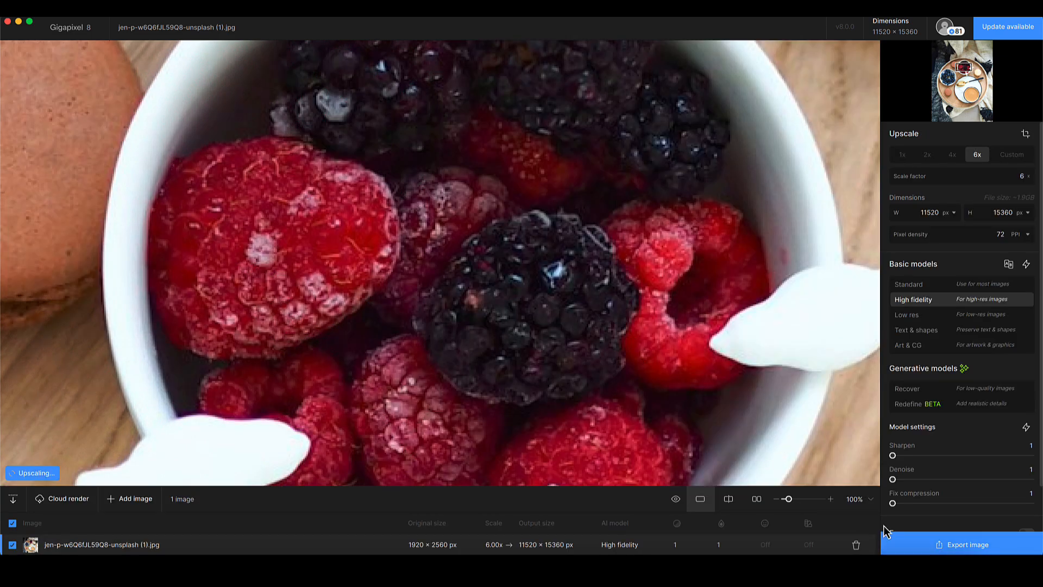
# Step: Examine the High fidelity result at 50% zoom from the berry bowl down to the spoon and cup
pyautogui.click(869, 500)
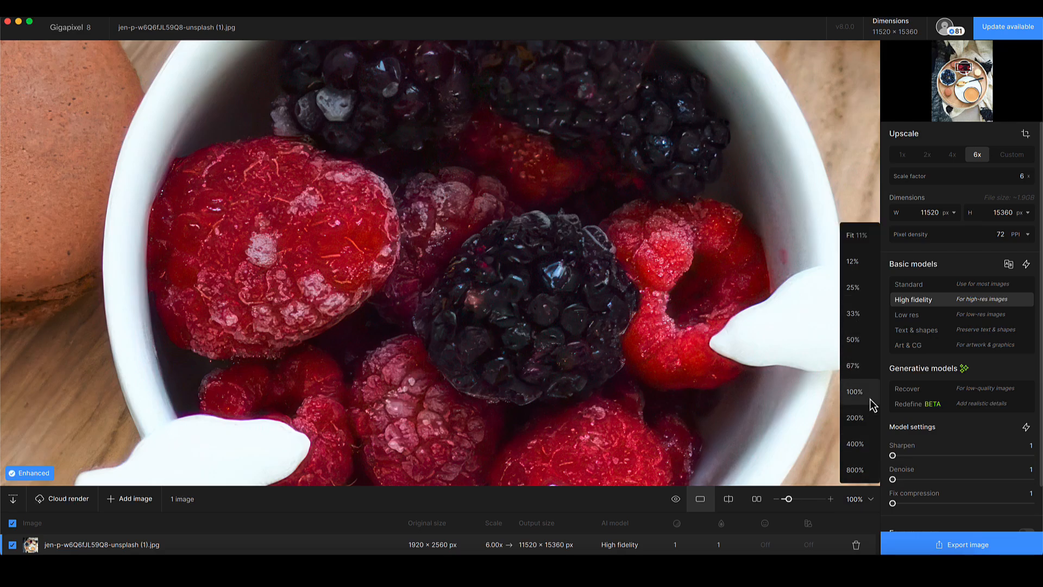
pyautogui.click(861, 347)
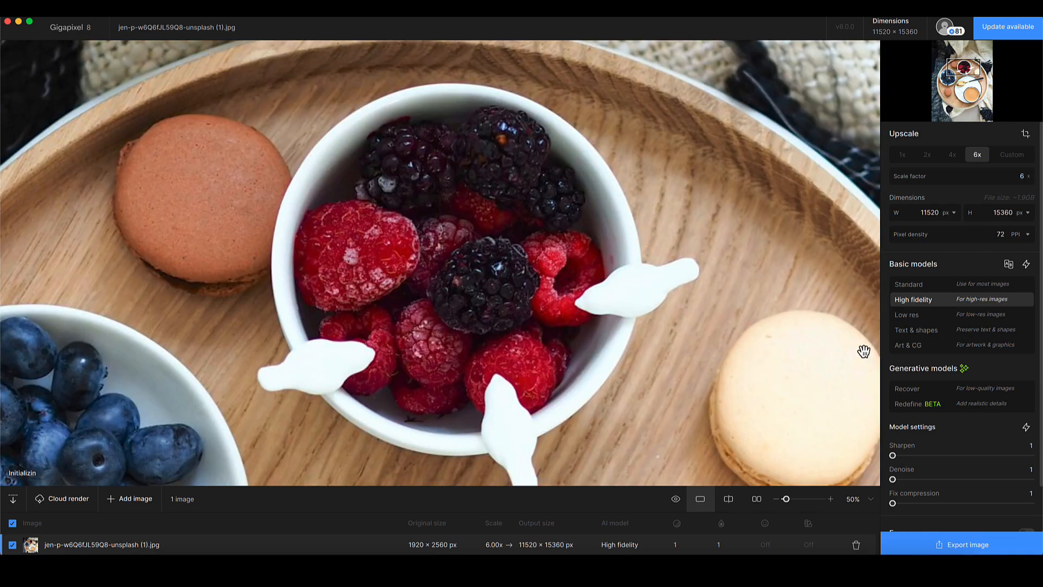
pyautogui.moveTo(687, 366); pyautogui.dragTo(683, 213)
pyautogui.moveTo(582, 384); pyautogui.dragTo(677, 128)
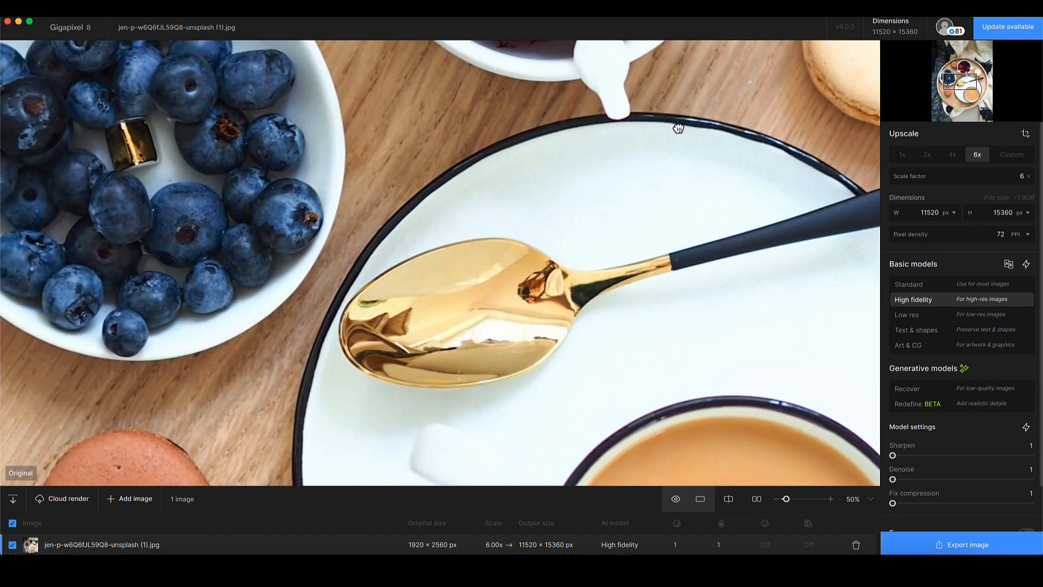
pyautogui.moveTo(622, 347); pyautogui.dragTo(729, 222)
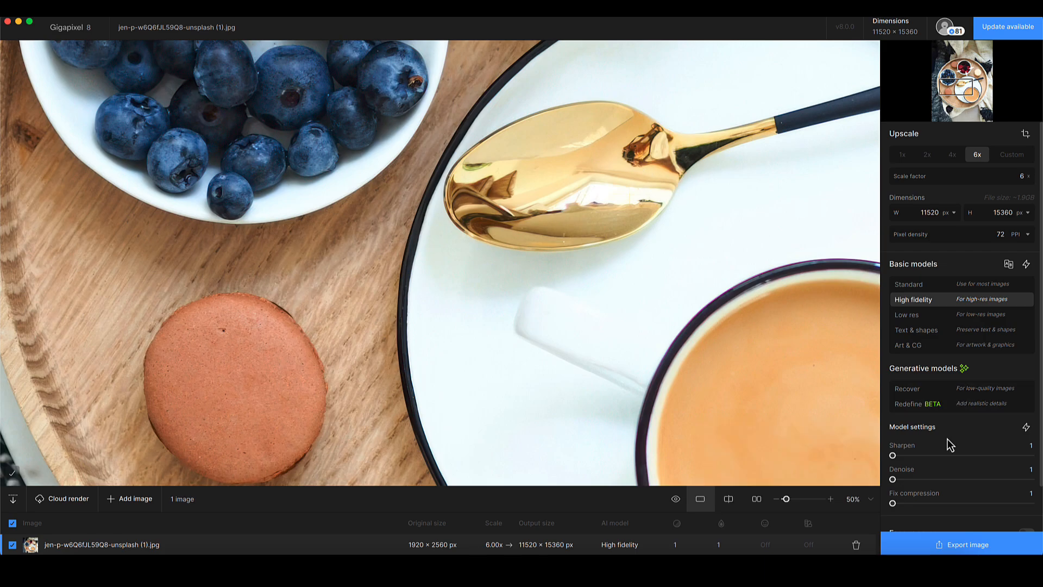
# Step: Raise Sharpen to 40 for the High fidelity model, using the blueberries as the preview area
pyautogui.scroll(-2, 947, 439)
pyautogui.scroll(-1, 947, 439)
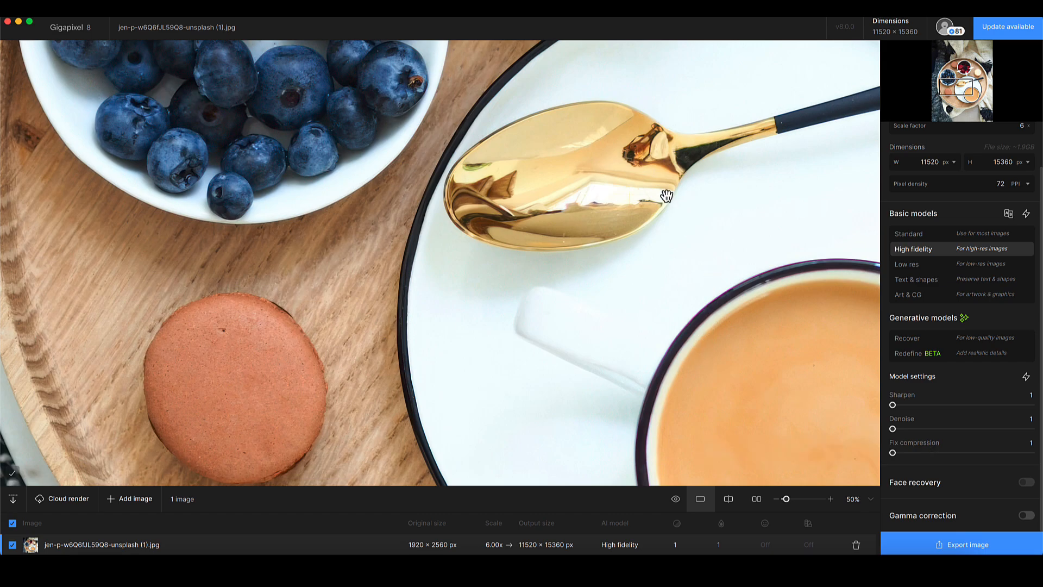
pyautogui.moveTo(507, 180); pyautogui.dragTo(543, 424)
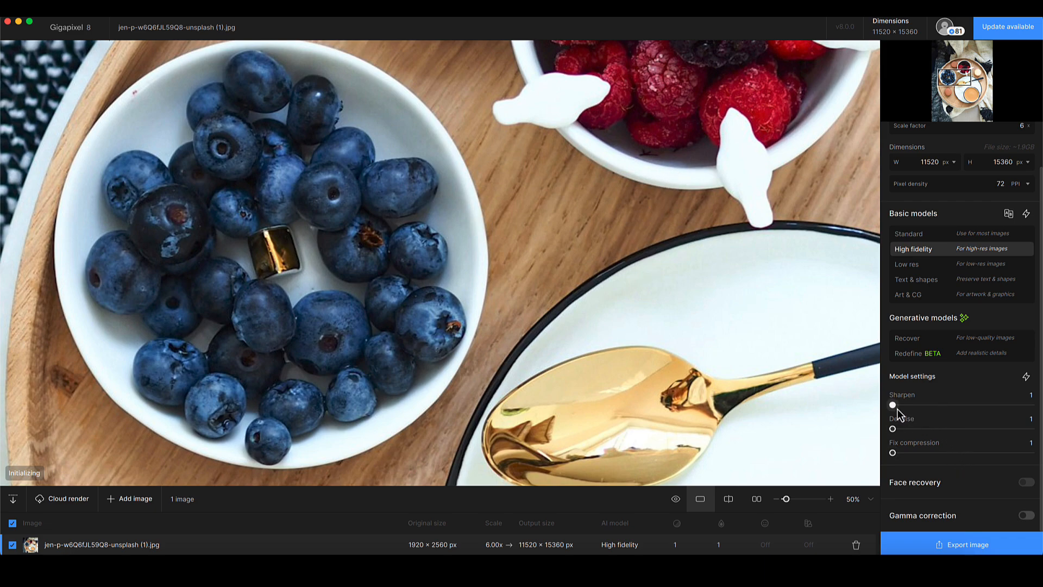
pyautogui.moveTo(895, 407); pyautogui.dragTo(926, 408)
pyautogui.moveTo(927, 409); pyautogui.dragTo(948, 407)
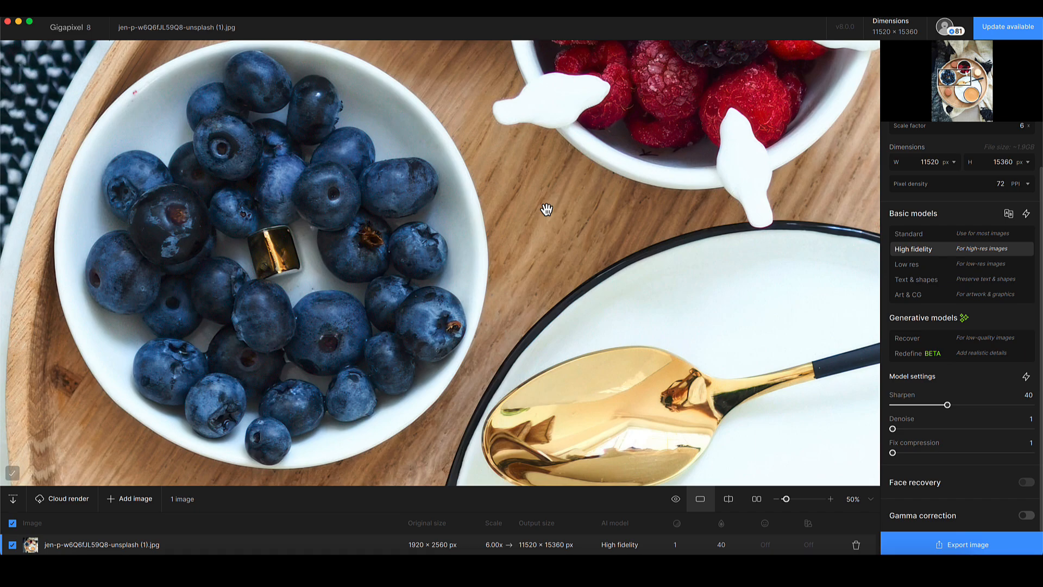
# Step: Examine the sharpened preview around the lower macaron, tray and cup at 50% and 25% zoom
pyautogui.moveTo(340, 369); pyautogui.dragTo(410, 183)
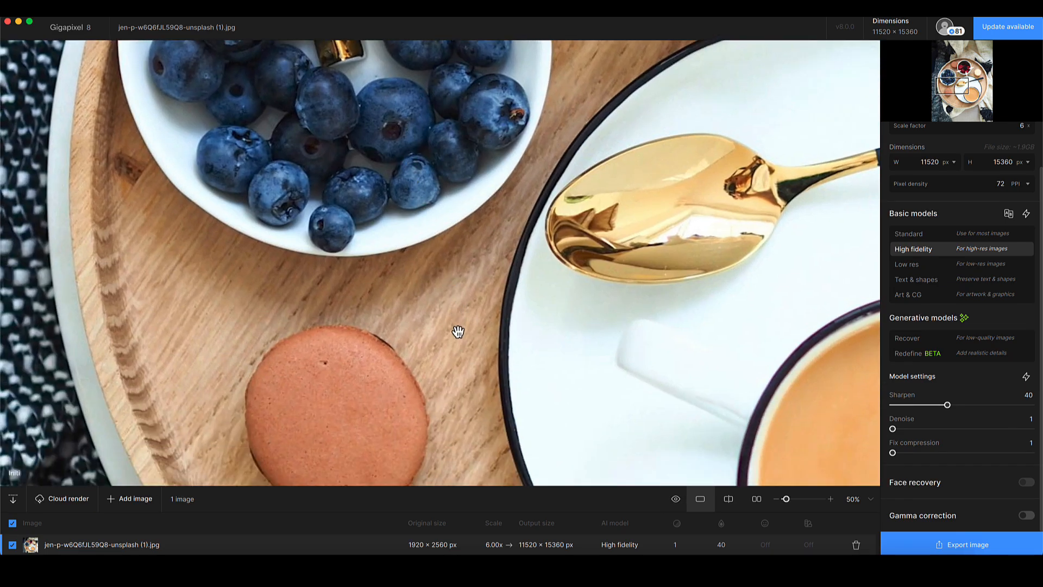
pyautogui.moveTo(489, 407); pyautogui.dragTo(436, 249)
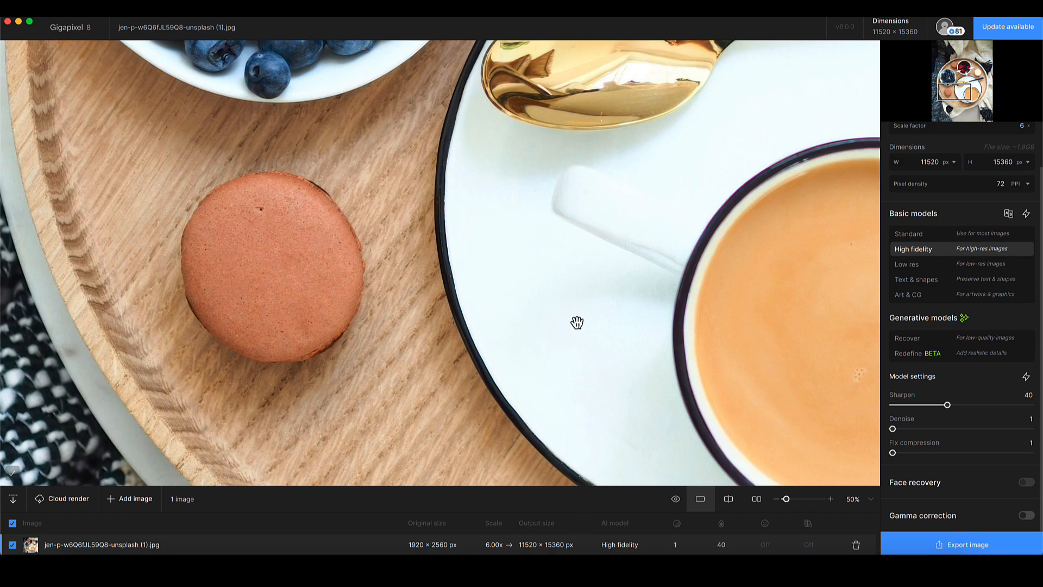
pyautogui.click(300, 270)
pyautogui.moveTo(300, 270); pyautogui.dragTo(478, 152)
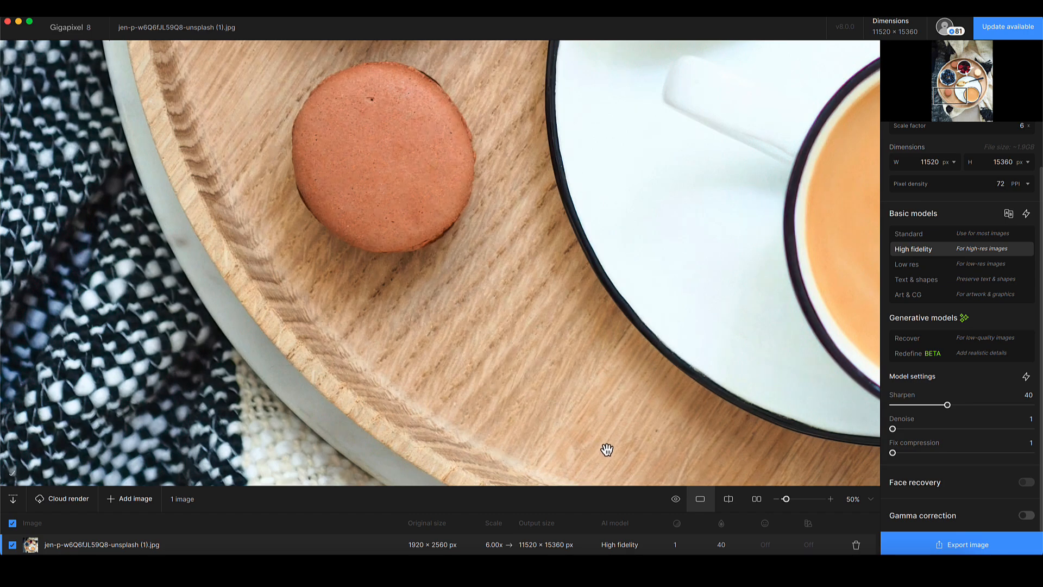
pyautogui.click(868, 500)
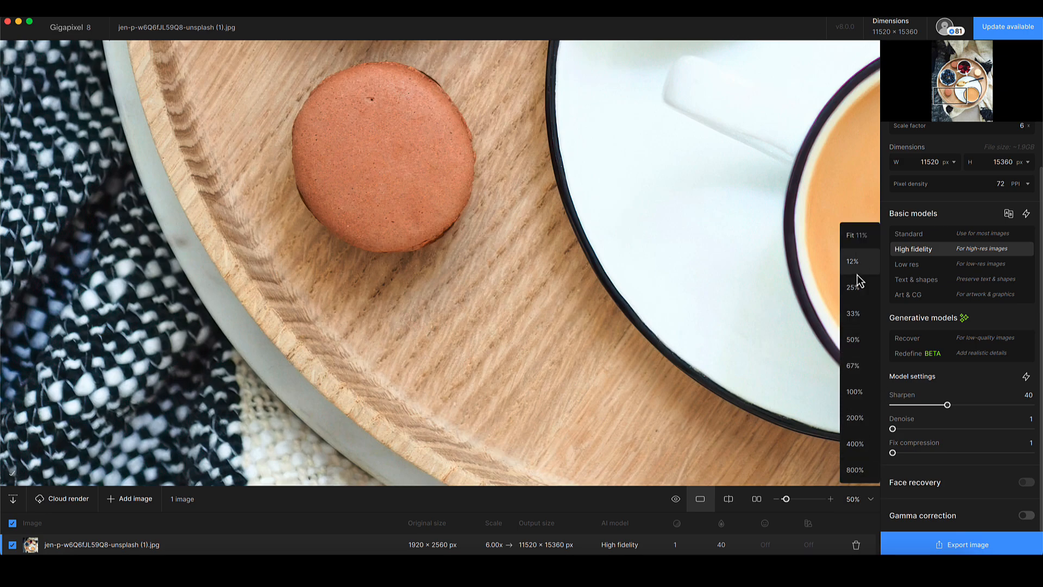
pyautogui.click(857, 292)
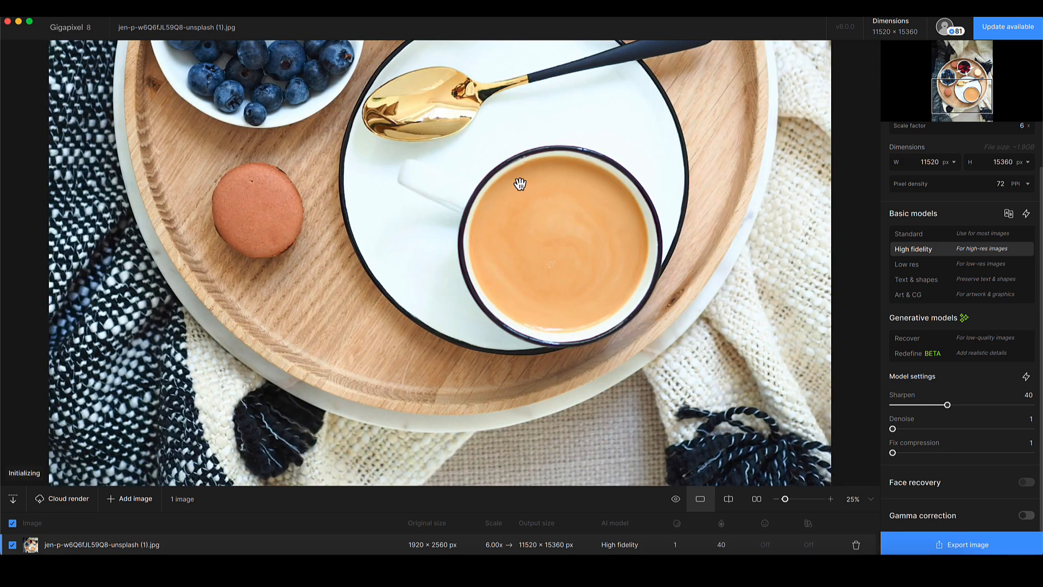
pyautogui.moveTo(525, 208); pyautogui.dragTo(573, 205)
pyautogui.moveTo(577, 303); pyautogui.dragTo(725, 250)
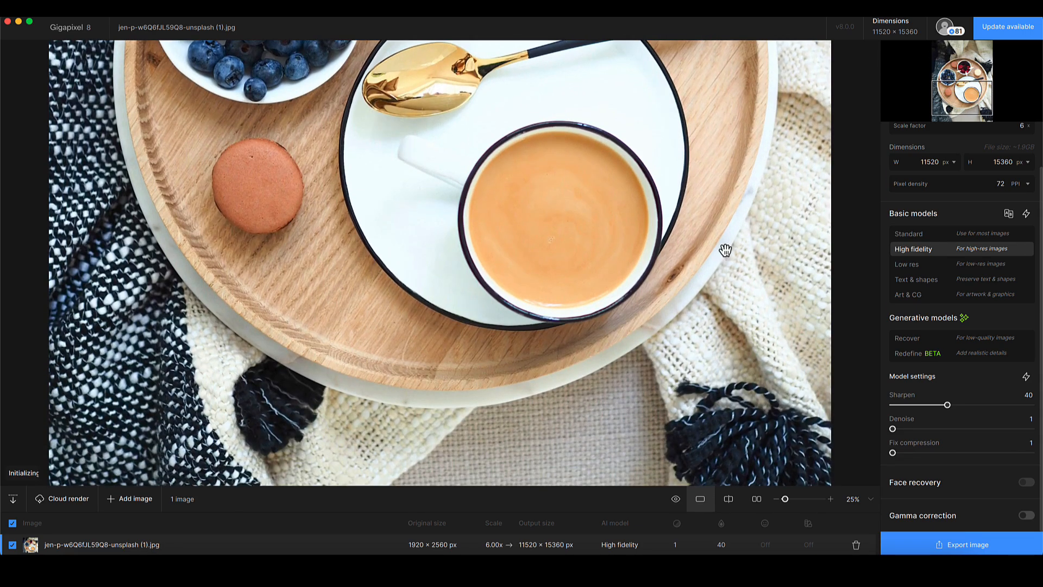
# Step: Examine the coffee cup, spoon handle and pale macaron at 100% zoom
pyautogui.click(870, 500)
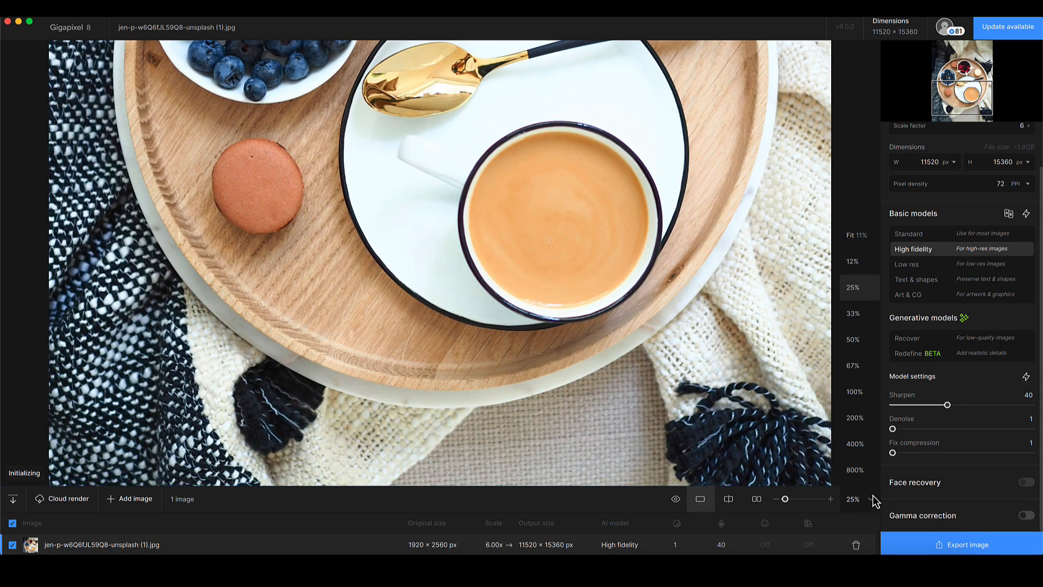
pyautogui.click(867, 391)
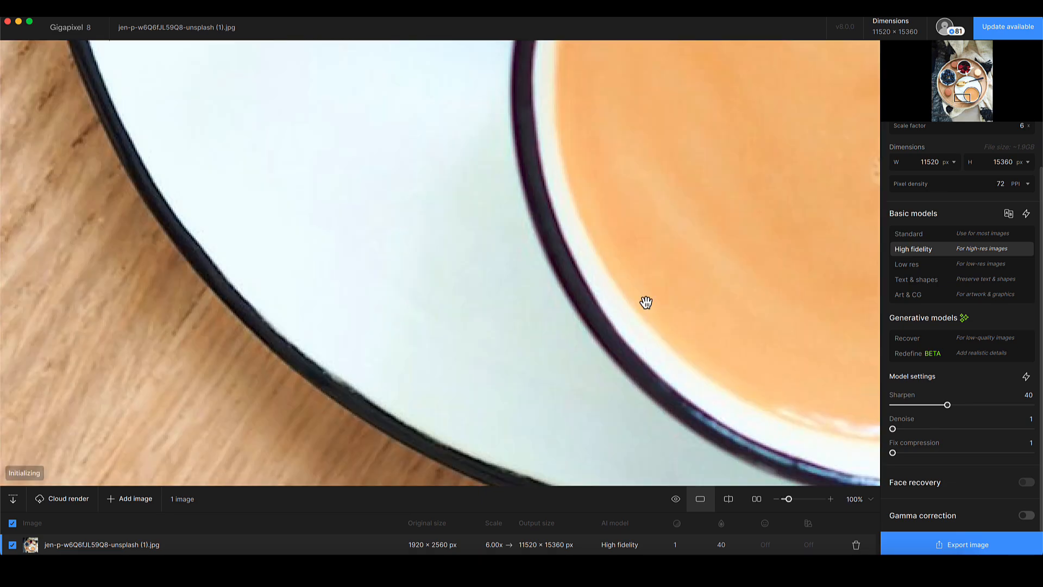
pyautogui.moveTo(694, 163); pyautogui.dragTo(147, 315)
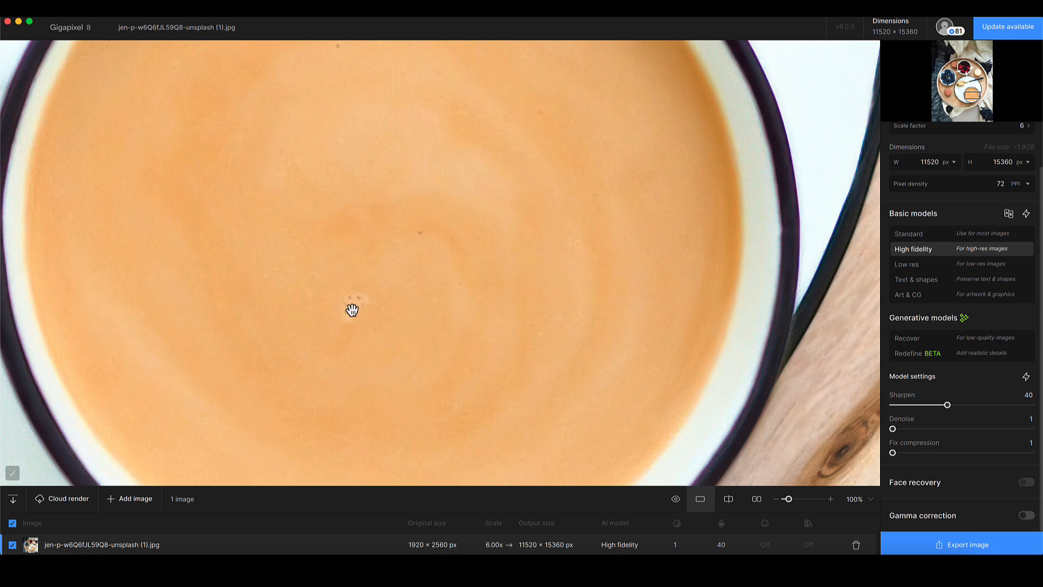
pyautogui.moveTo(681, 139); pyautogui.dragTo(639, 475)
pyautogui.moveTo(654, 193); pyautogui.dragTo(588, 416)
pyautogui.moveTo(668, 179); pyautogui.dragTo(631, 349)
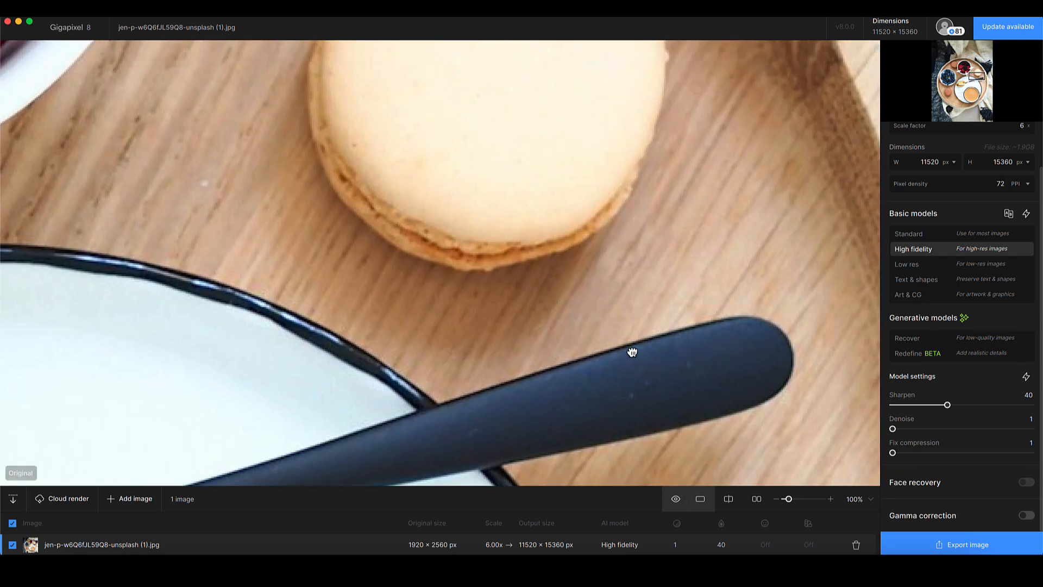